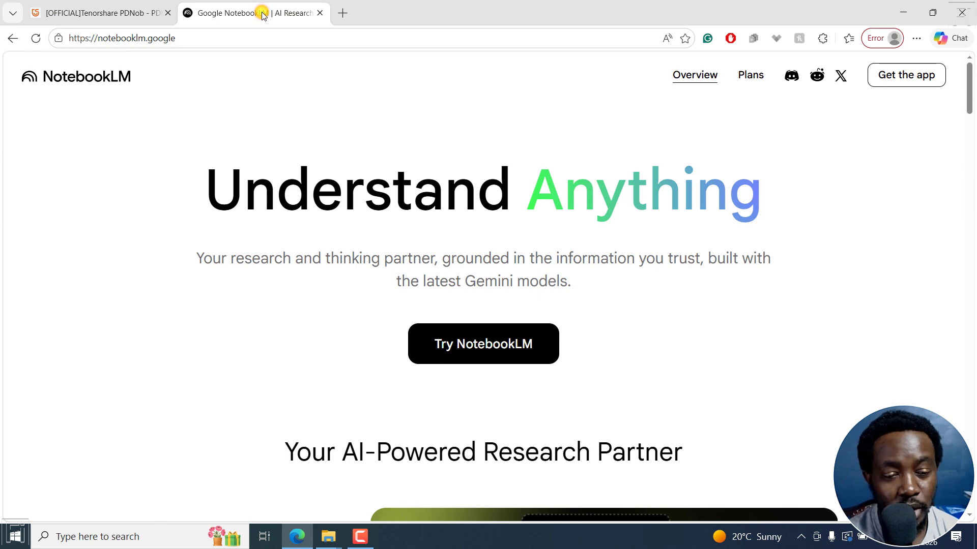
# - Switch to the PDF folder in File Explorer and open "8 Subtitling Jobs You Can Get Hired for Using Subtitle Edit.pdf" for viewing
pyautogui.click(110, 18)
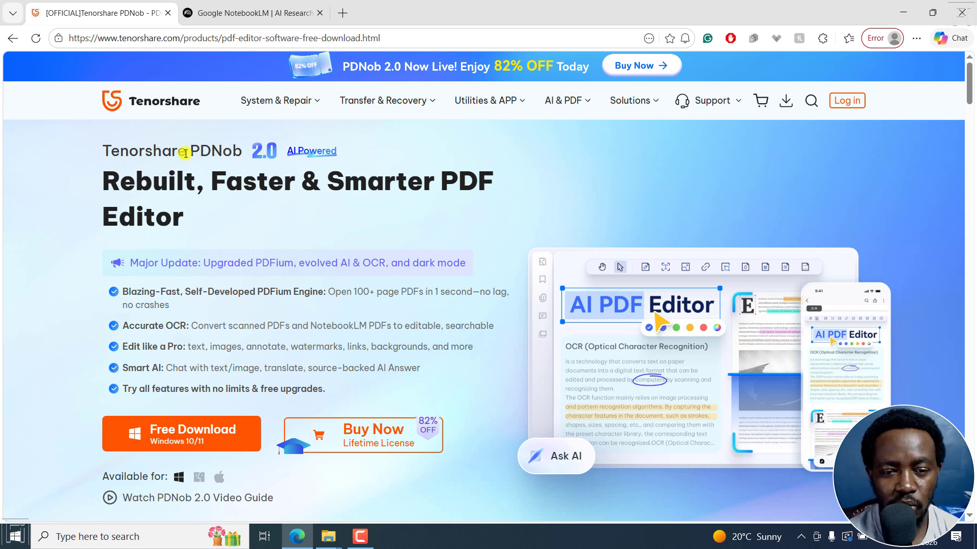
pyautogui.hotkey('alt', 'Tab')
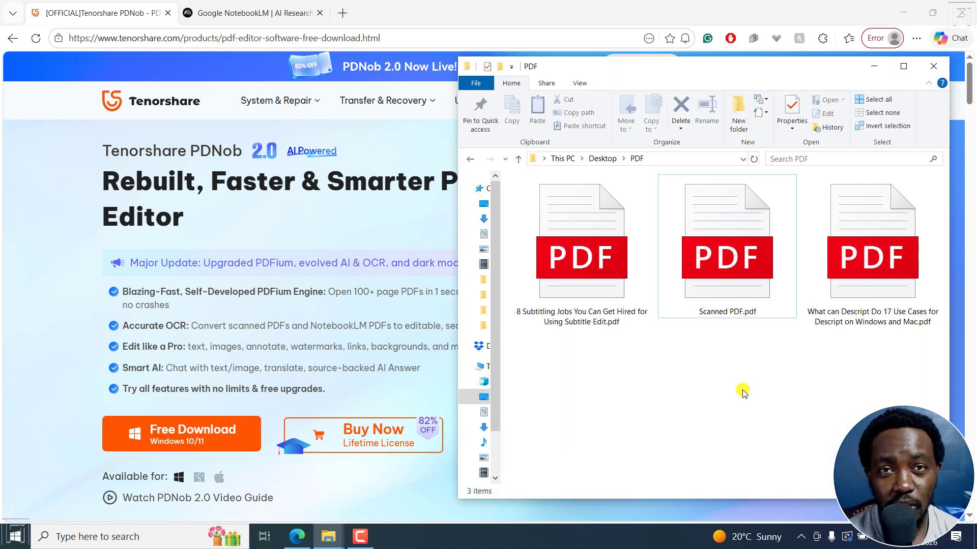
pyautogui.click(583, 286)
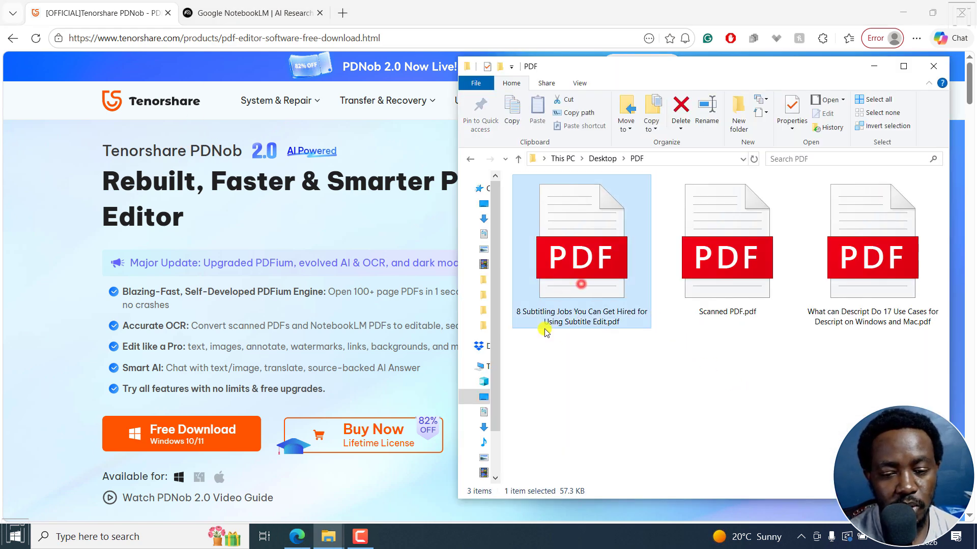
pyautogui.doubleClick(583, 268)
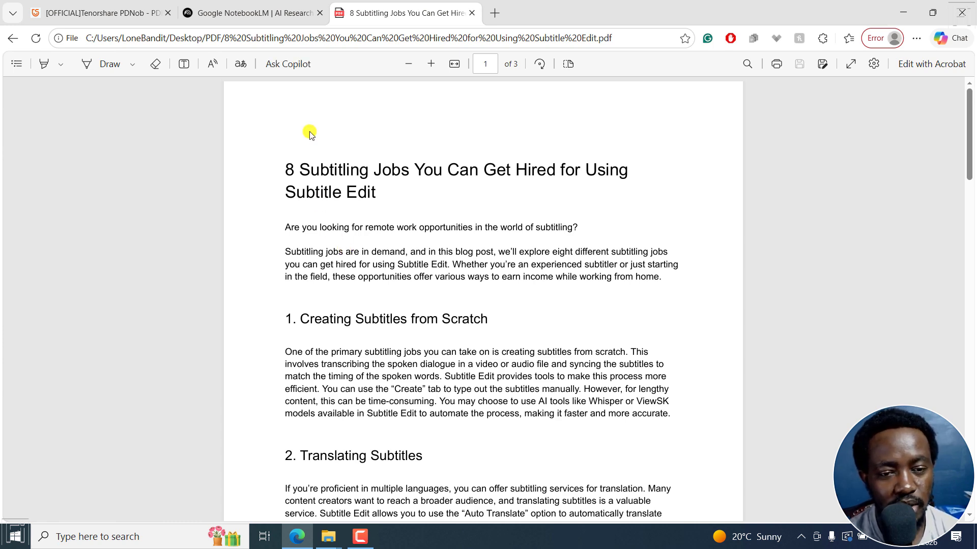
# - Create a new NotebookLM notebook and add "8 Subtitling Jobs You Can Get Hired for Using Subtitle Edit.pdf" from the PDF folder as its source
pyautogui.click(249, 6)
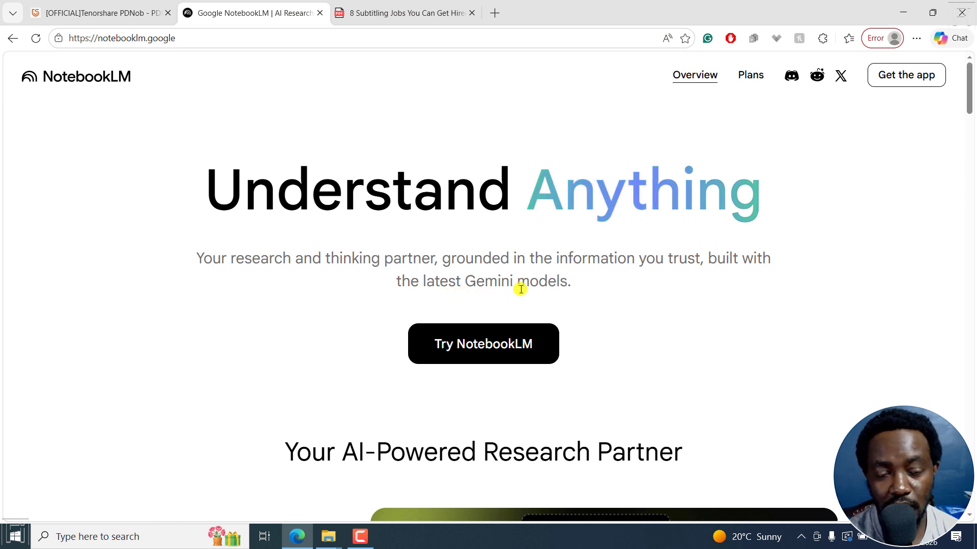
pyautogui.click(468, 348)
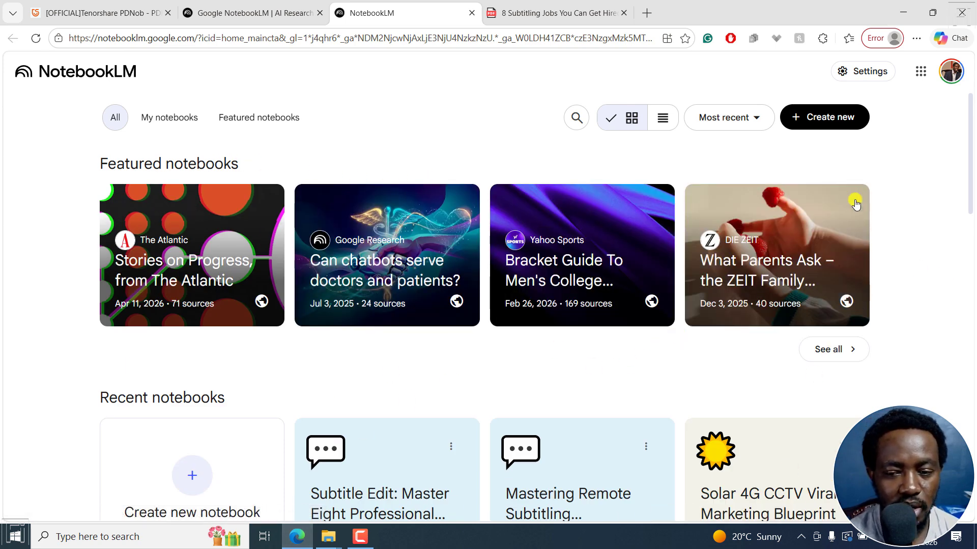
pyautogui.click(824, 120)
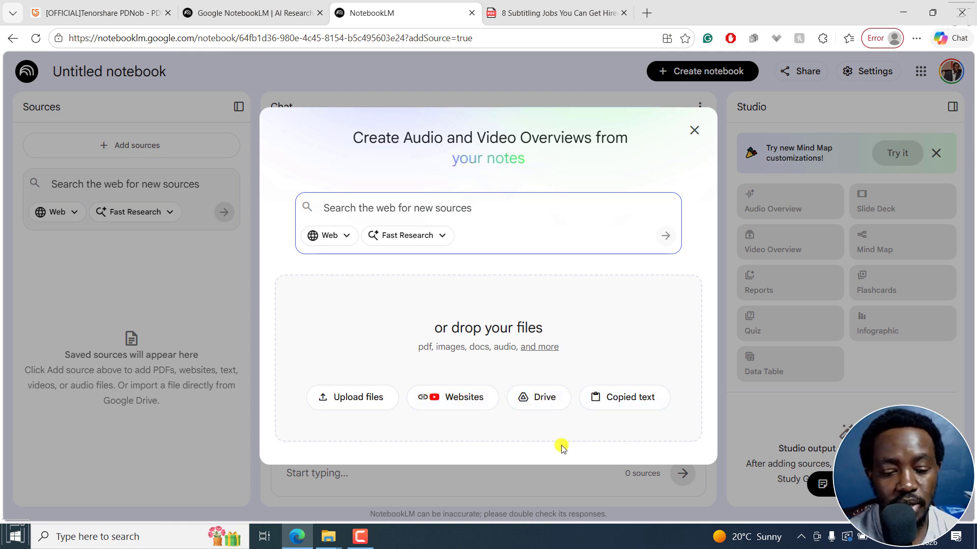
pyautogui.moveTo(328, 536)
pyautogui.click(328, 474)
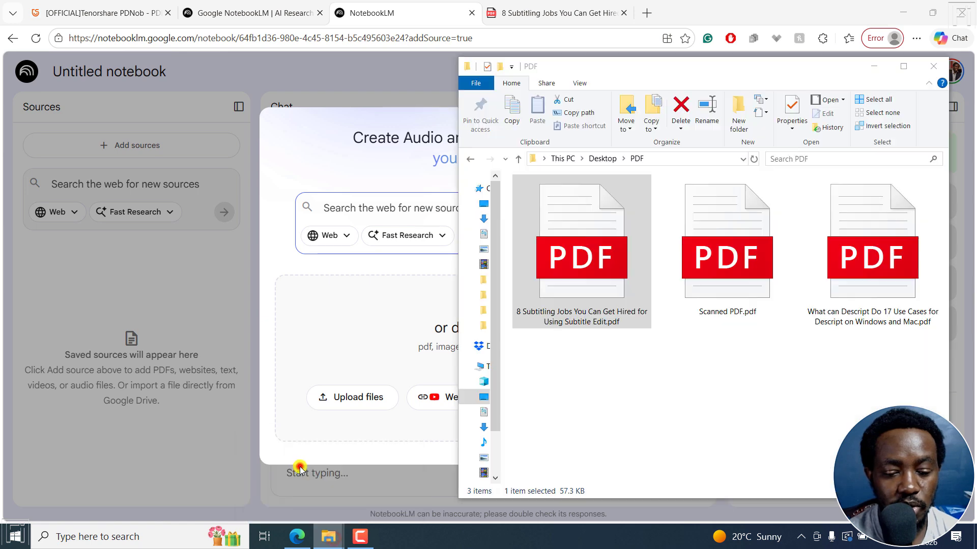
pyautogui.moveTo(582, 277); pyautogui.dragTo(388, 343)
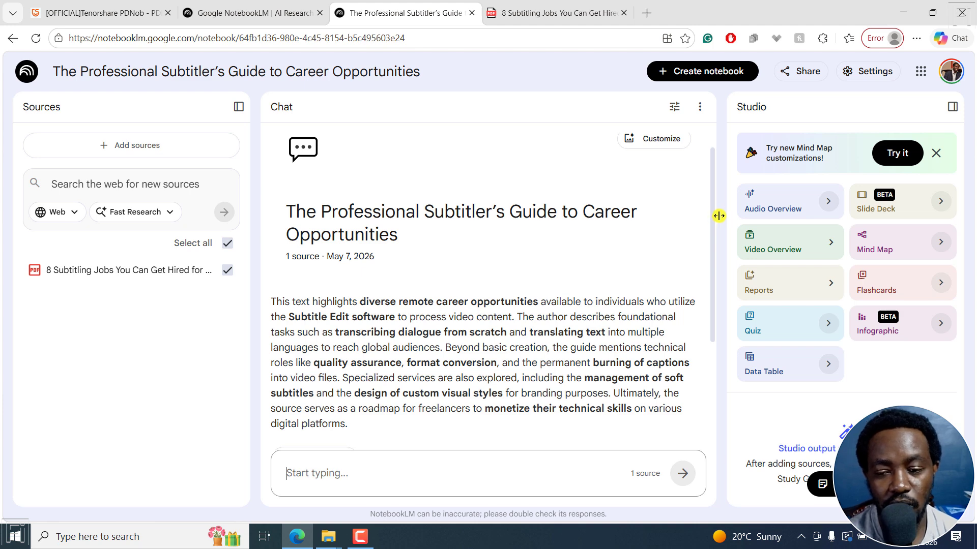
# - Generate an English landscape infographic from the source with auto-selected visual style and standard level of detail
pyautogui.click(952, 111)
pyautogui.click(952, 107)
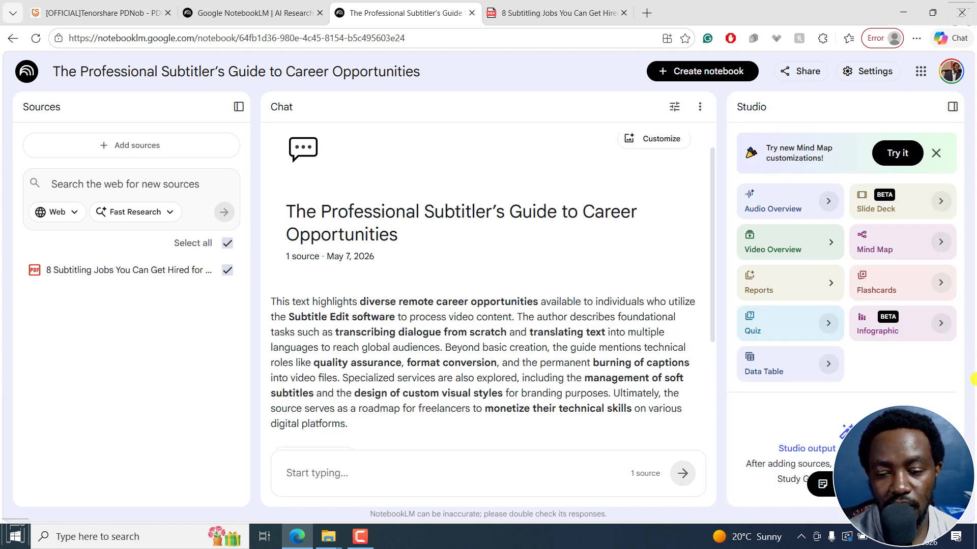
pyautogui.click(939, 324)
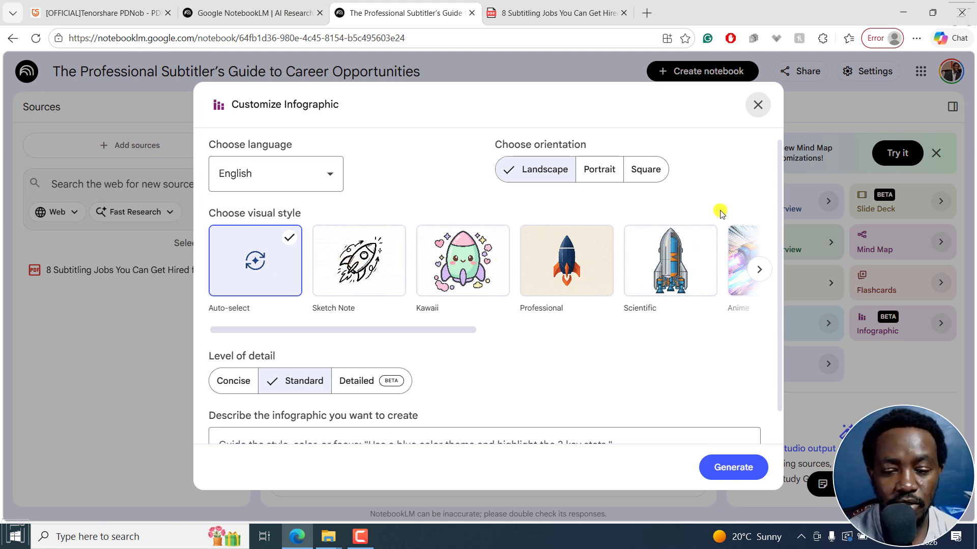
pyautogui.scroll(-1, 782, 160)
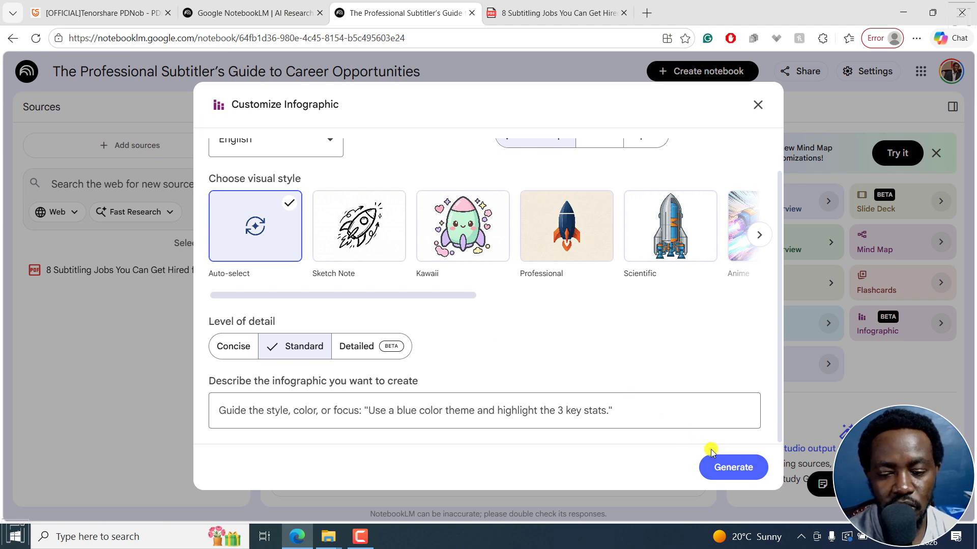
pyautogui.click(733, 467)
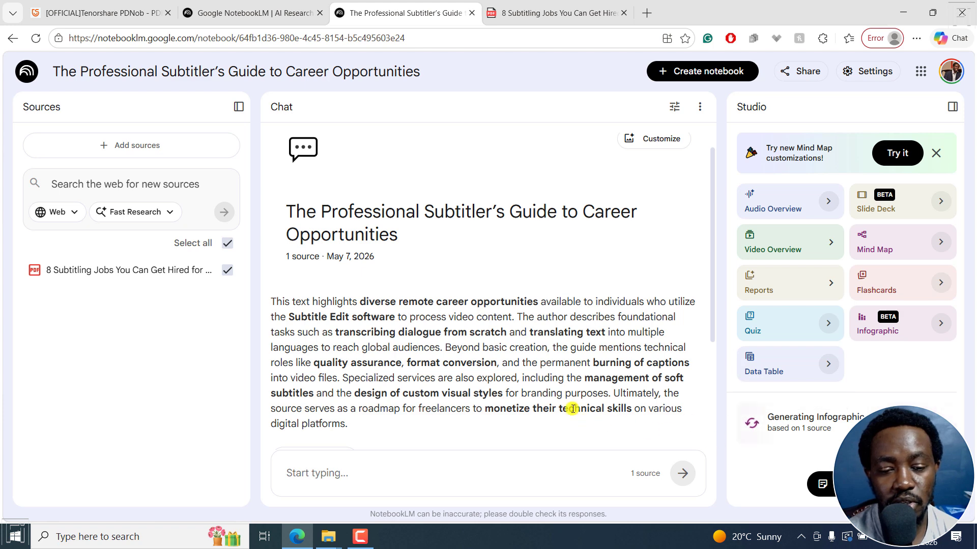
# - Open the existing notebook "Subtitle Edit: Master Eight Professional Subtitling Career Paths" and show its "6 Ways to Monetize Subtitling" infographic enlarged
pyautogui.click(219, 6)
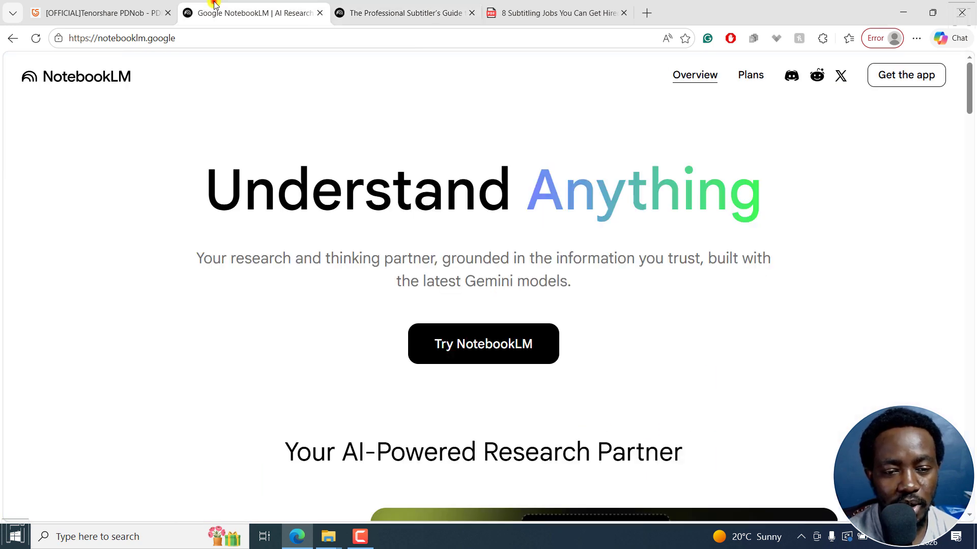
pyautogui.click(458, 346)
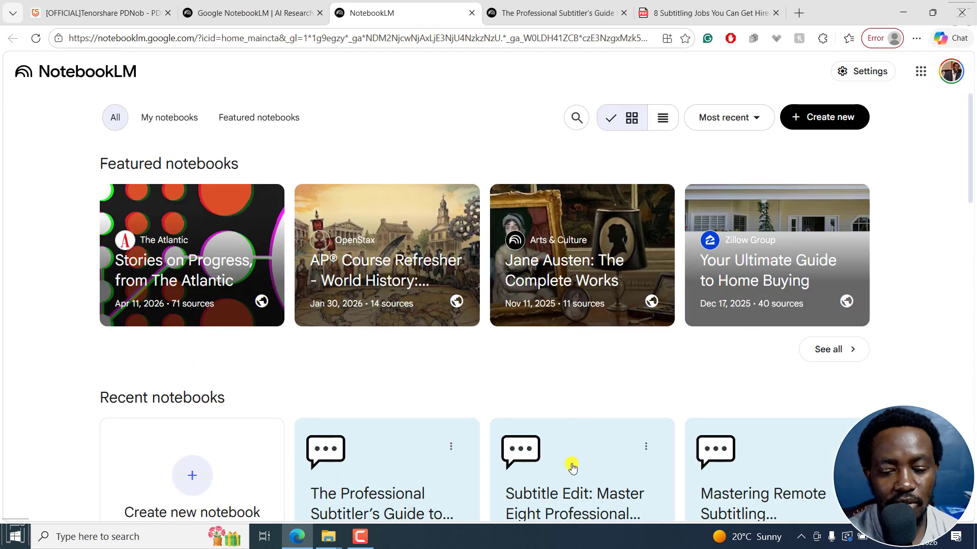
pyautogui.click(571, 476)
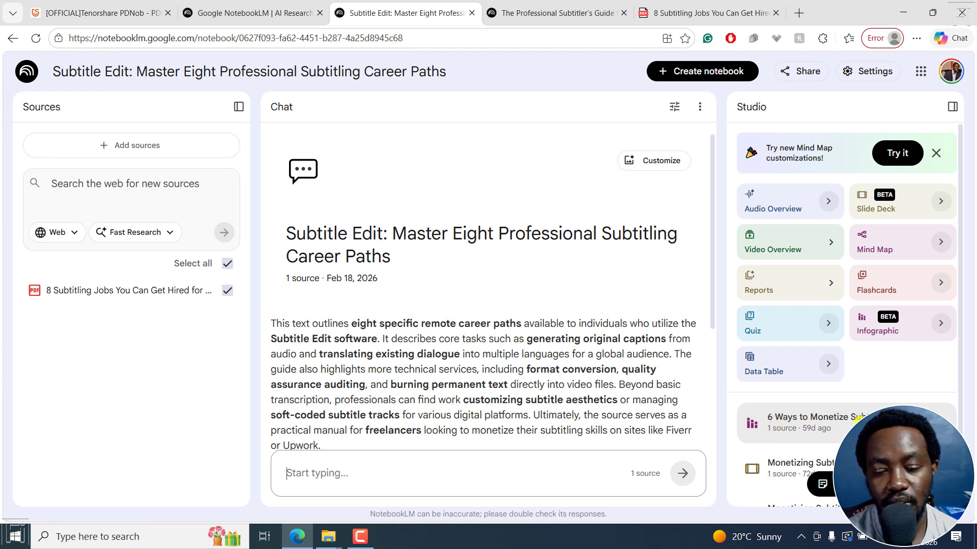
pyautogui.click(840, 429)
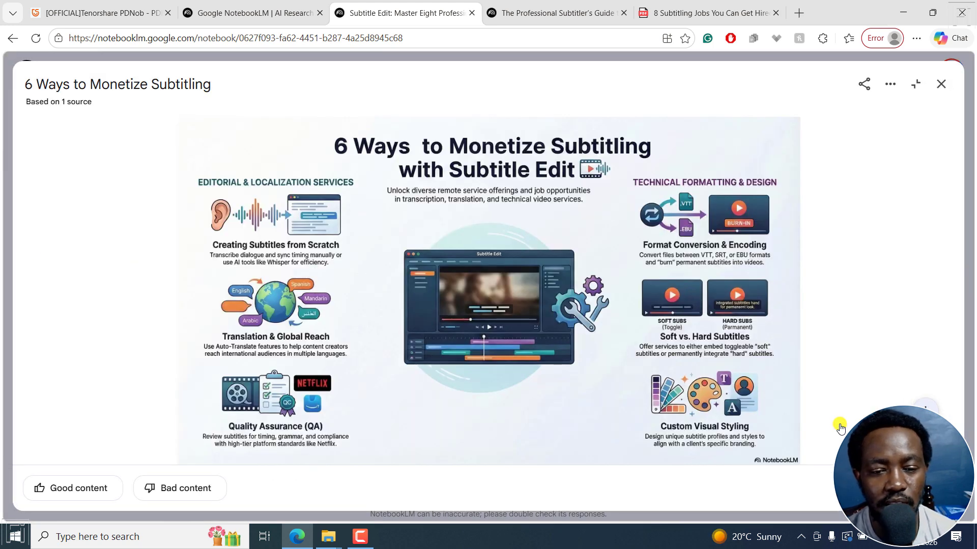
pyautogui.click(915, 85)
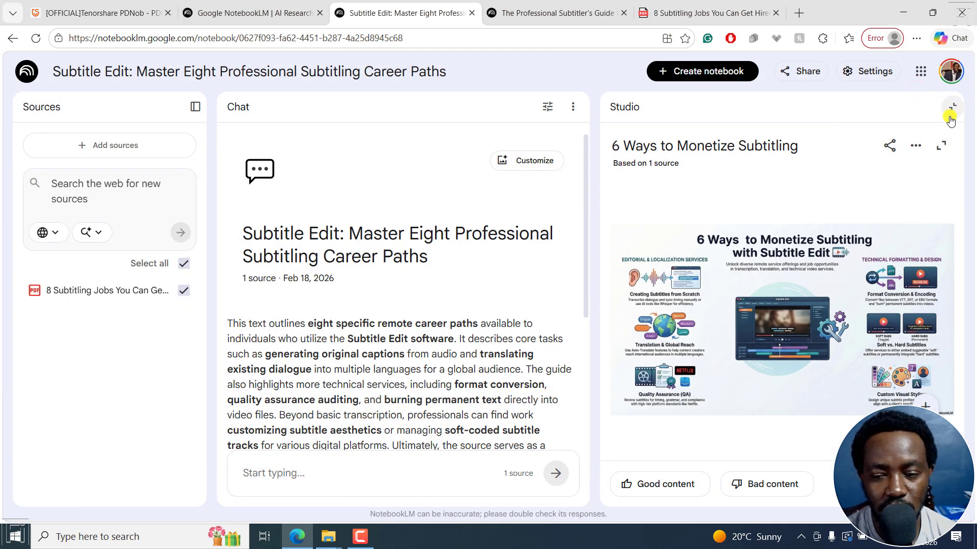
pyautogui.click(941, 147)
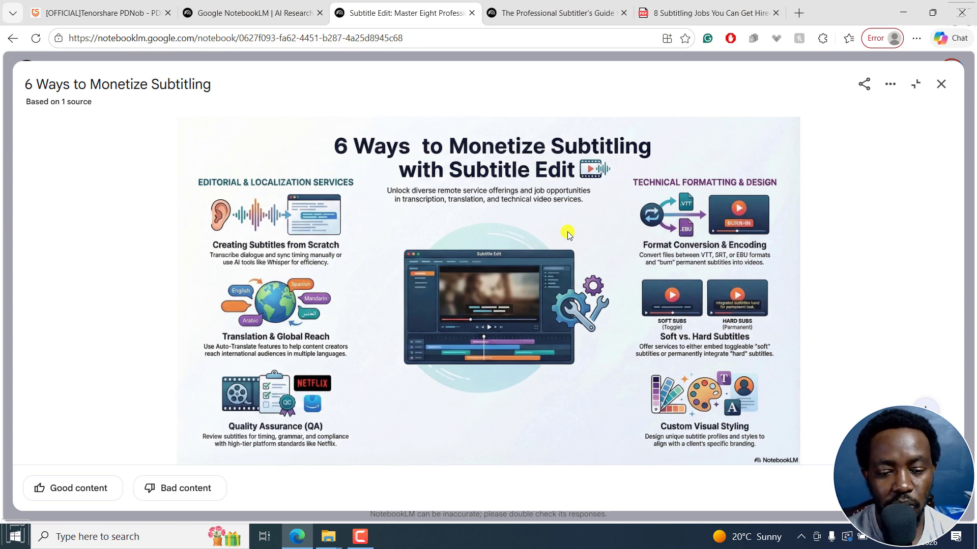
pyautogui.click(69, 12)
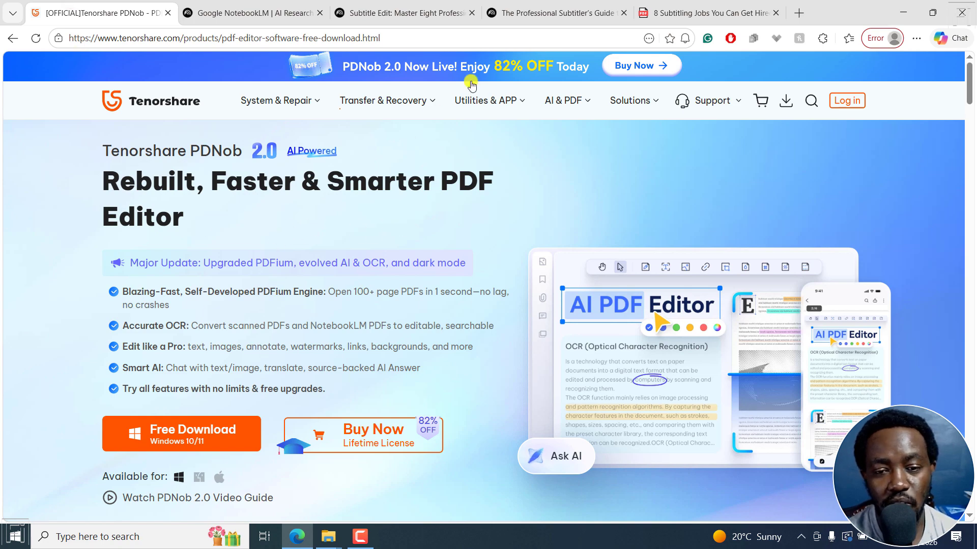
pyautogui.click(556, 4)
pyautogui.click(411, 11)
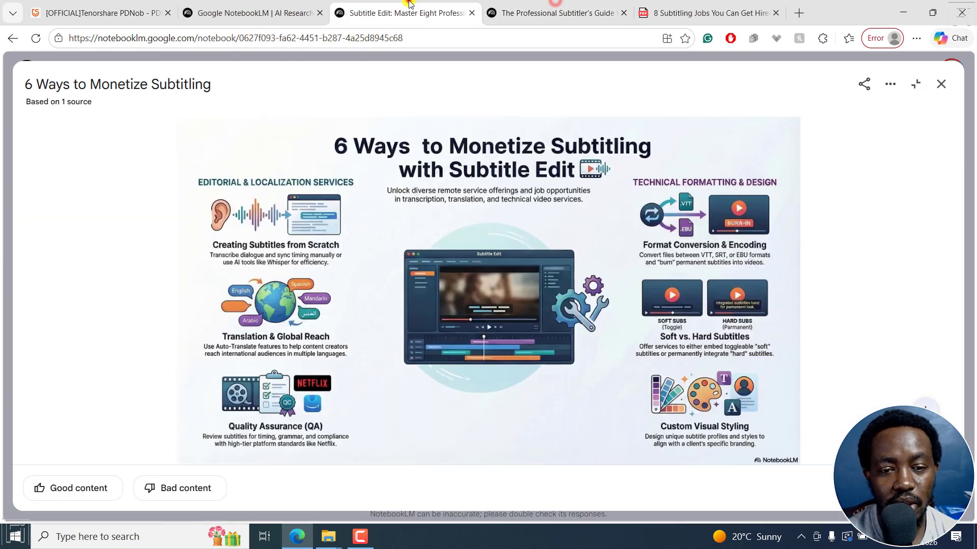
pyautogui.click(534, 3)
pyautogui.click(402, 2)
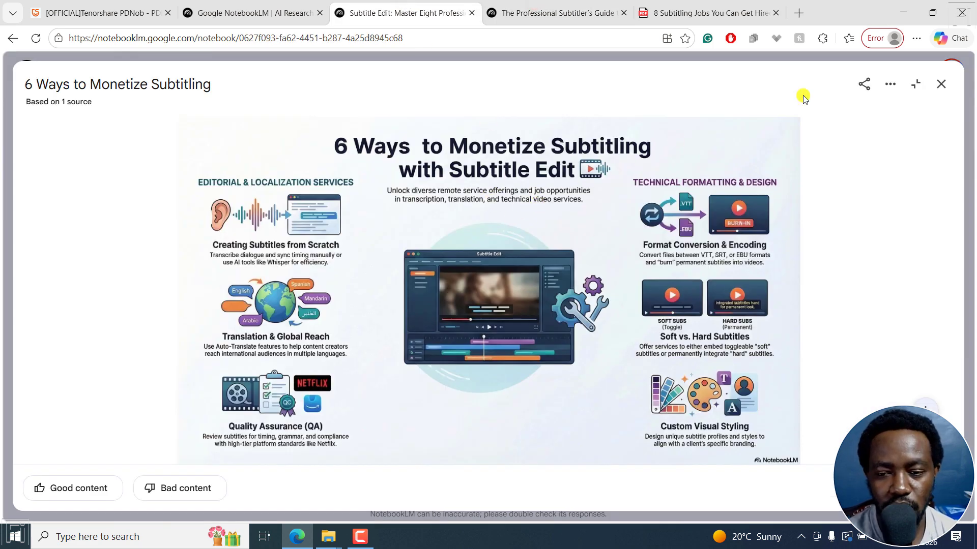
# - Download the "6 Ways to Monetize Subtitling" infographic and close its enlarged view in the notebook
pyautogui.click(889, 86)
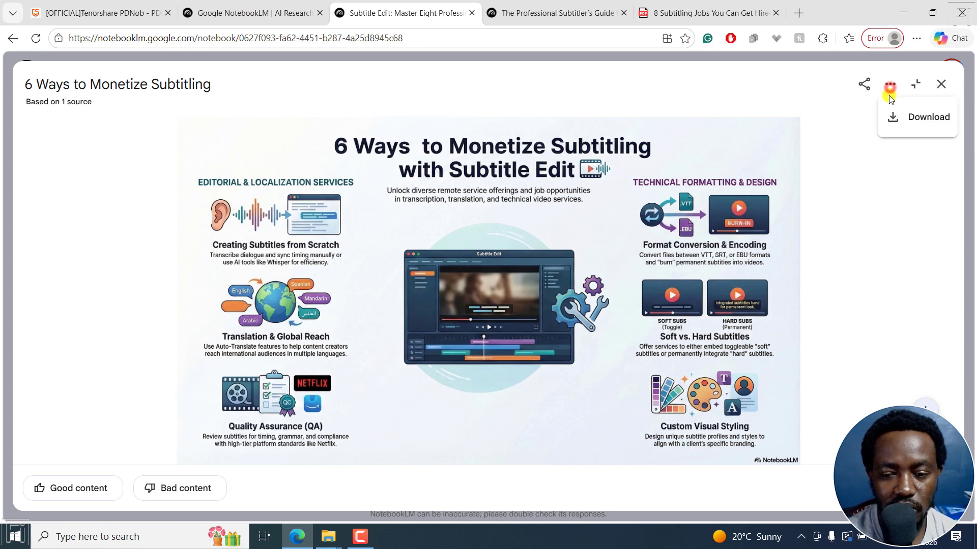
pyautogui.click(913, 123)
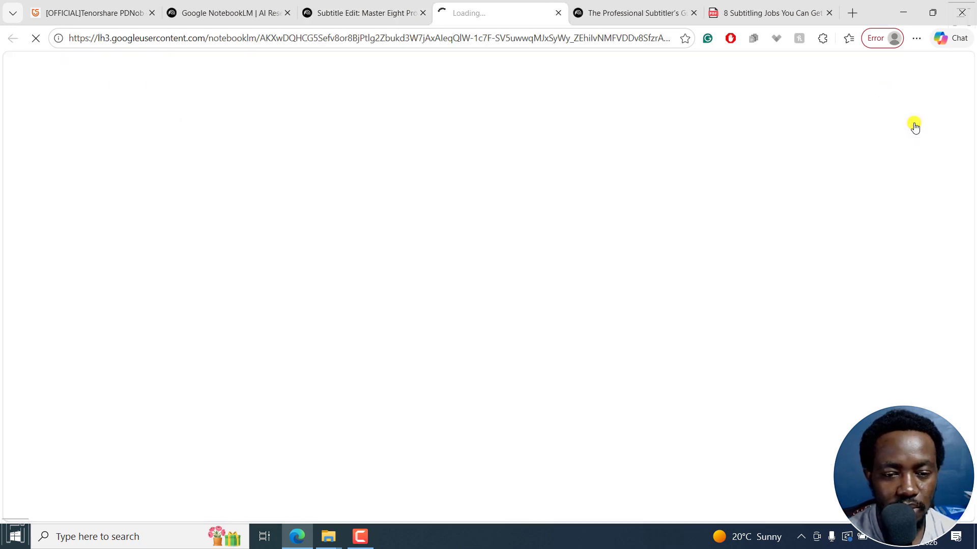
pyautogui.click(359, 11)
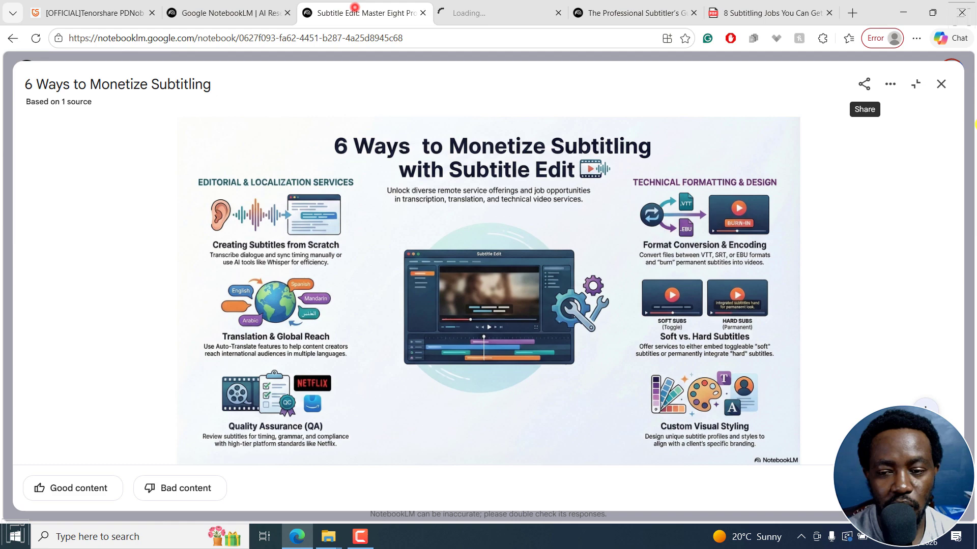
pyautogui.click(940, 83)
pyautogui.click(940, 424)
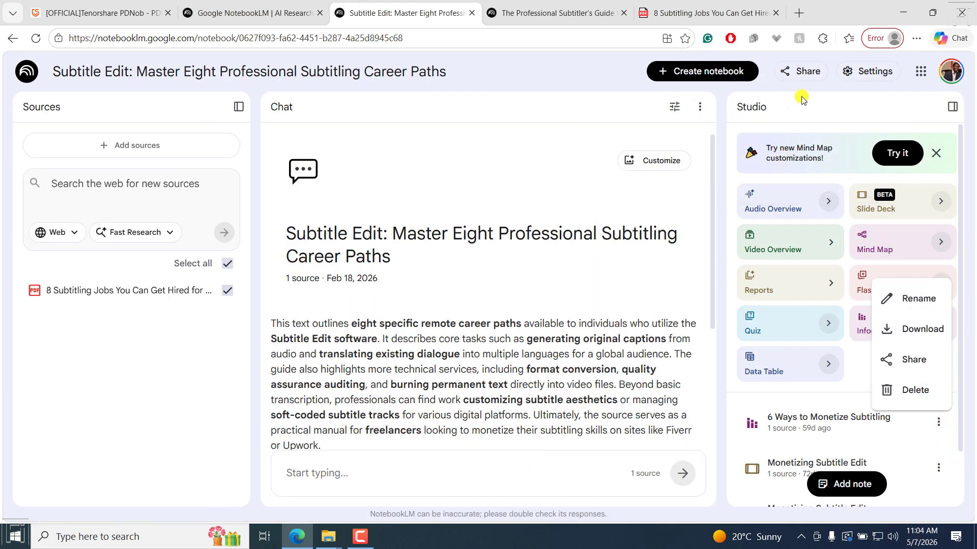
# - Switch to the Downloads folder in File Explorer, refresh it, and convert the downloaded infographic "unnamed (3).png" to PDF
pyautogui.click(328, 537)
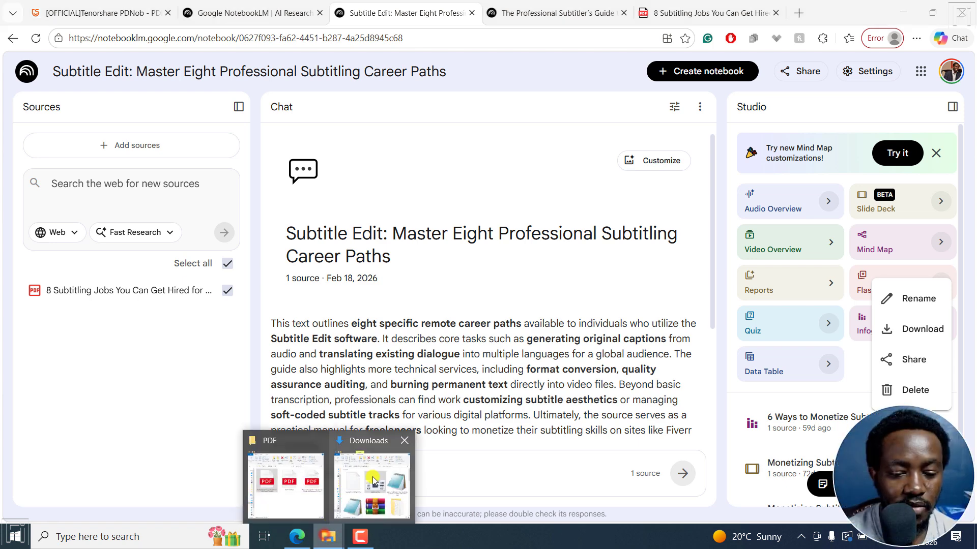
pyautogui.click(373, 480)
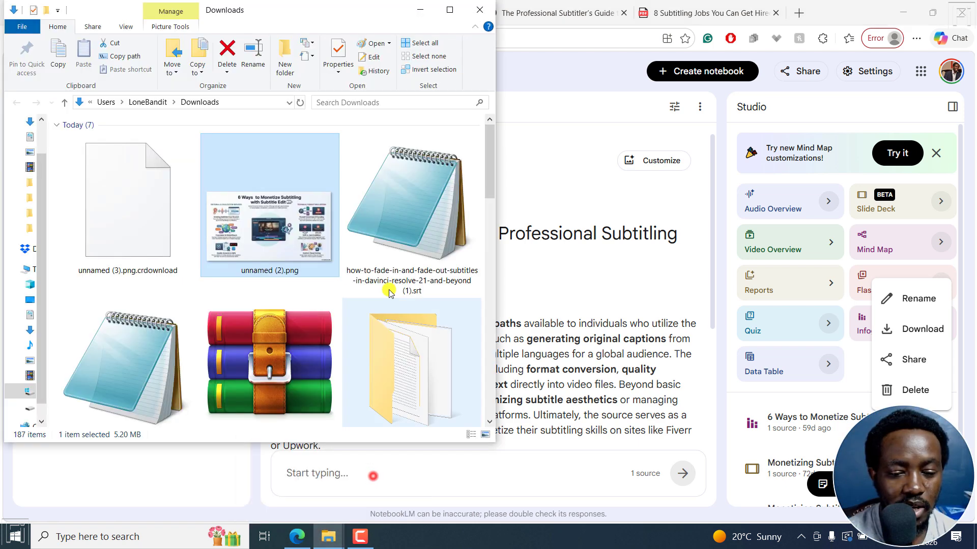
pyautogui.click(301, 103)
pyautogui.click(84, 249)
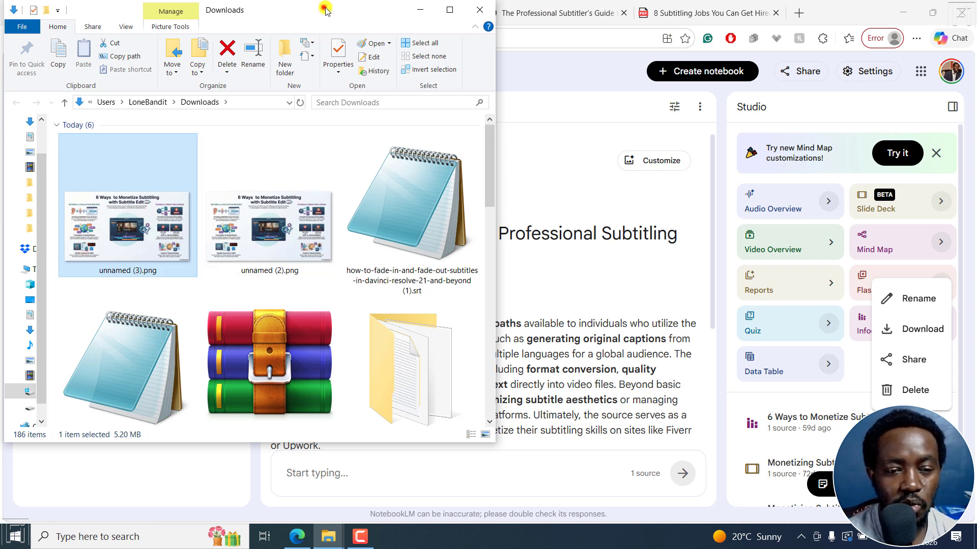
pyautogui.moveTo(325, 10); pyautogui.dragTo(557, 65)
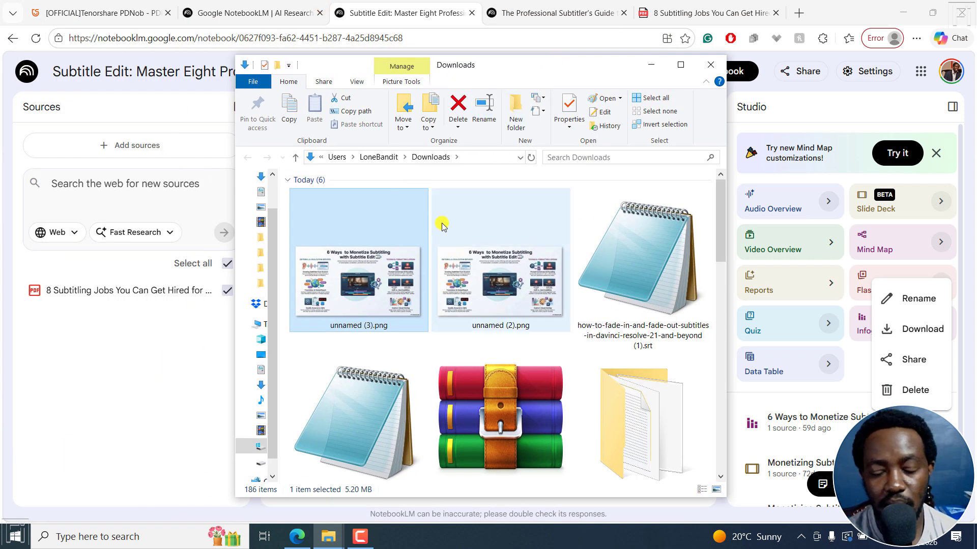
pyautogui.rightClick(337, 294)
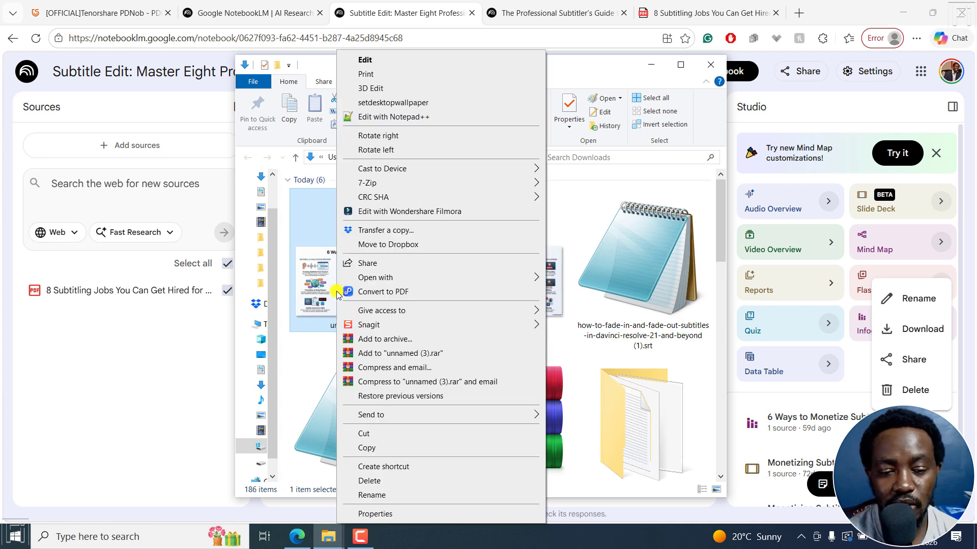
pyautogui.click(413, 294)
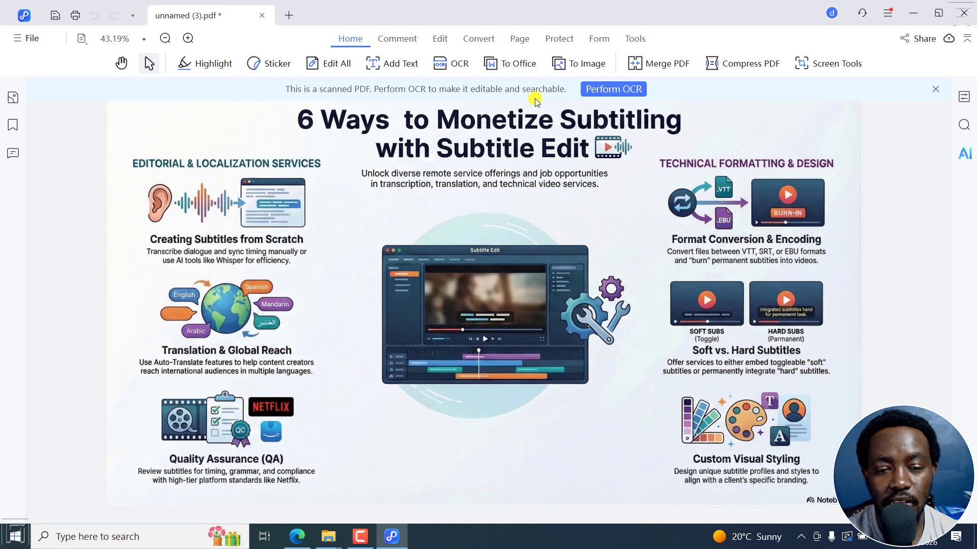
# - Perform OCR on all pages of the infographic PDF, scanning to editable text with English as the document language
pyautogui.click(618, 91)
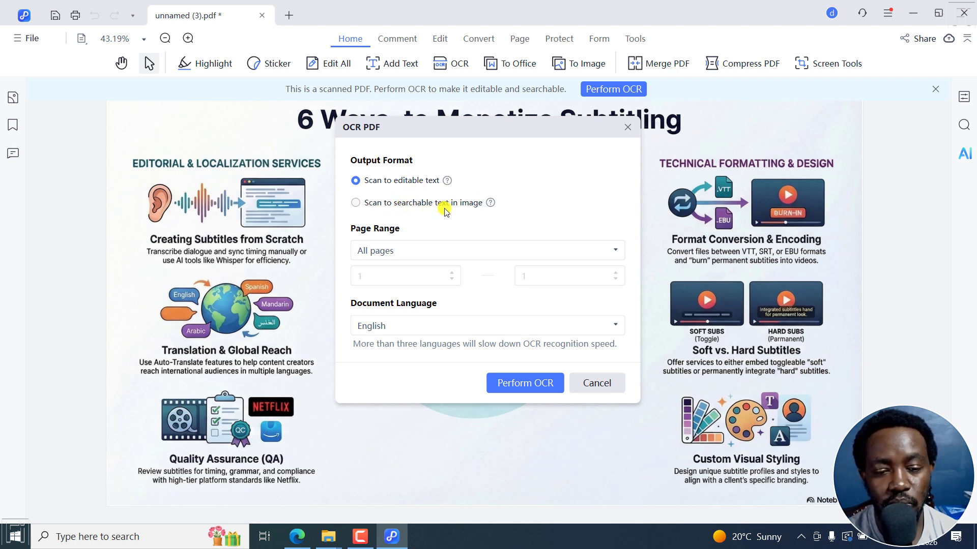
pyautogui.click(375, 182)
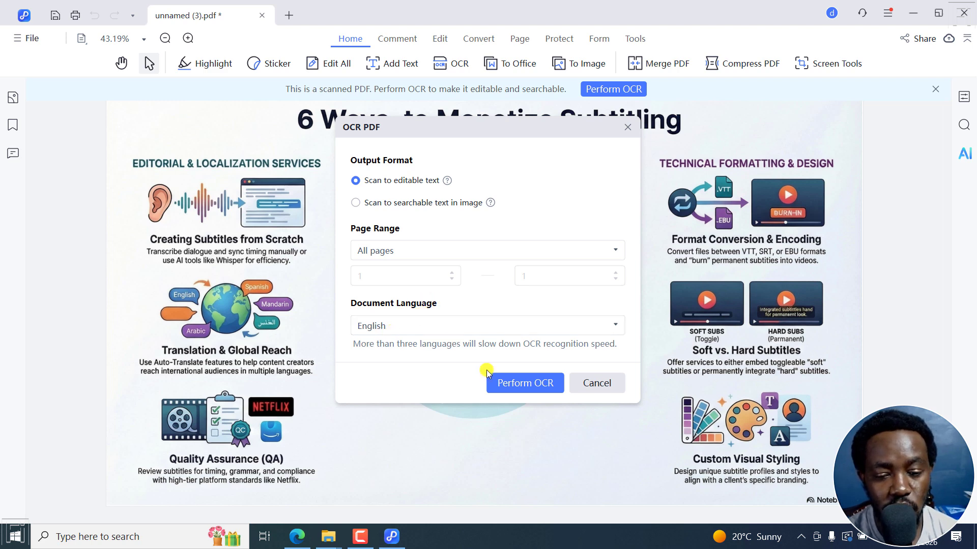
pyautogui.click(515, 382)
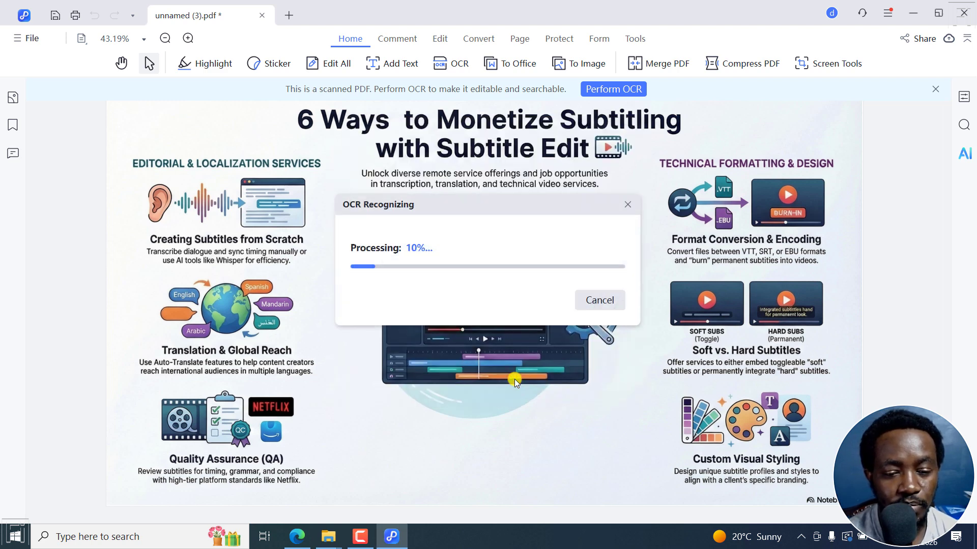